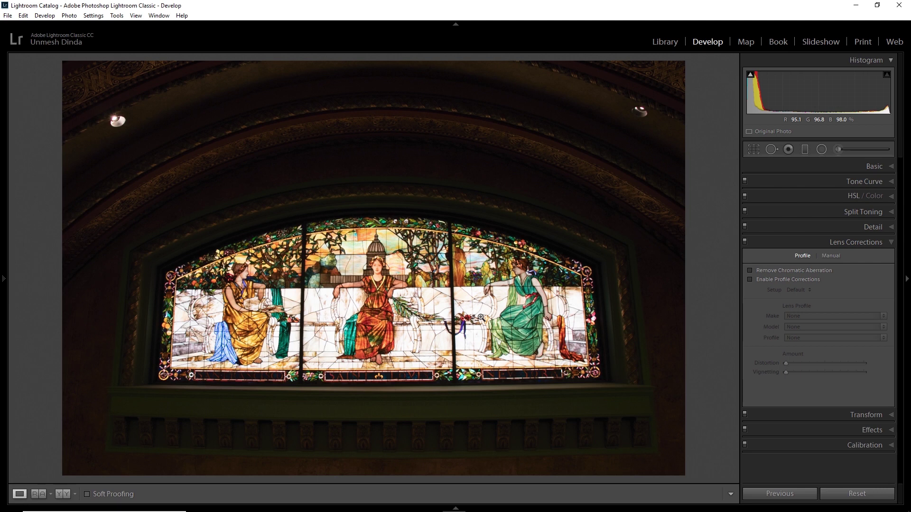
Lift Shadows to +100 in the Basic panel and inspect the arch at 1:1
{"action": "left_click", "coordinate": [849, 166]}
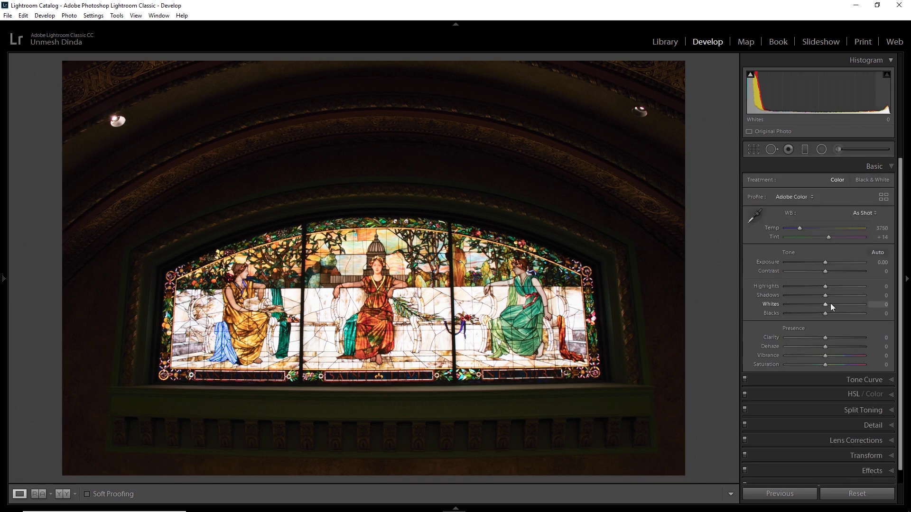
{"action": "left_click_drag", "start_coordinate": [827, 295], "coordinate": [870, 289]}
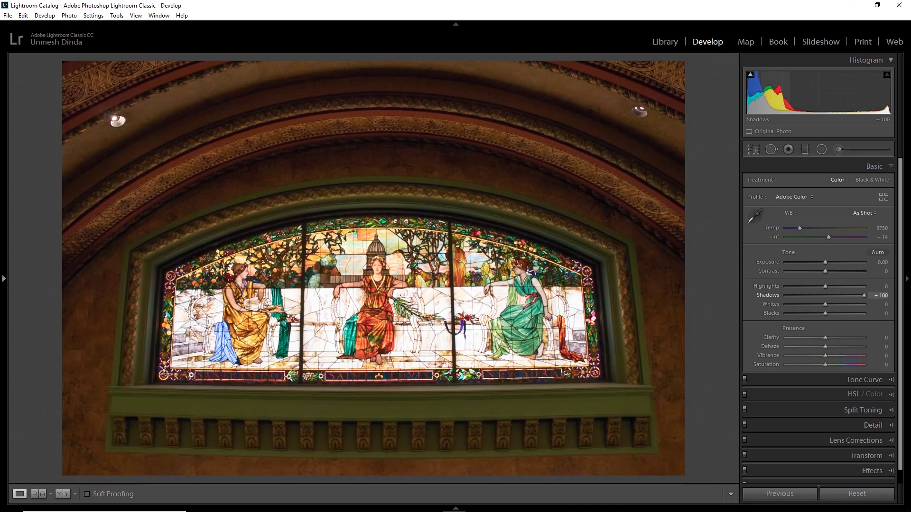
{"action": "left_click", "coordinate": [334, 146]}
{"action": "left_click_drag", "start_coordinate": [168, 221], "coordinate": [364, 185]}
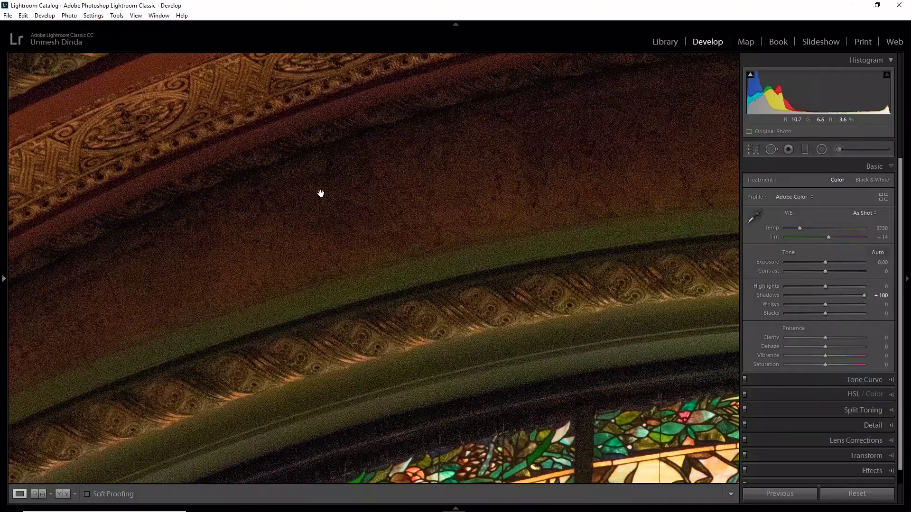
{"action": "left_click_drag", "start_coordinate": [319, 193], "coordinate": [413, 220]}
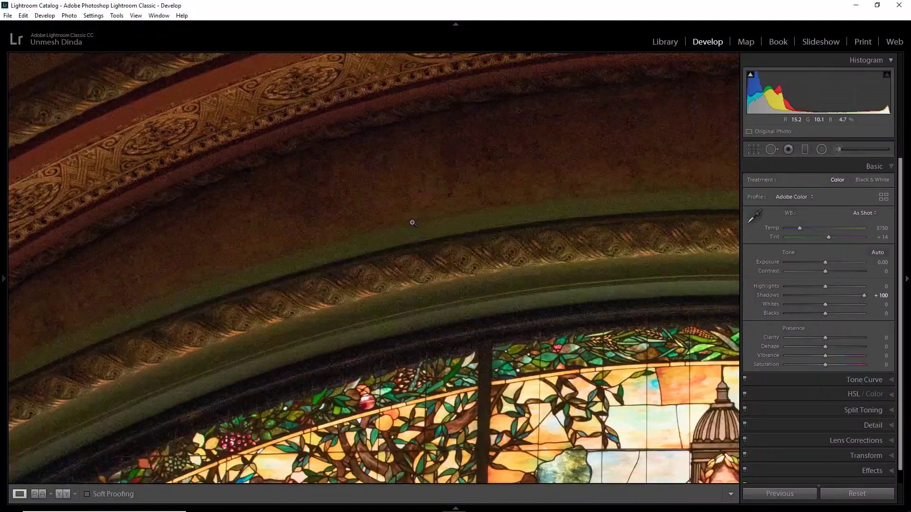
{"action": "left_click", "coordinate": [424, 233]}
Lower Highlights to -61 and zoom in to check the centre figure and arch
{"action": "left_click_drag", "start_coordinate": [823, 288], "coordinate": [799, 286]}
{"action": "left_click", "coordinate": [330, 287]}
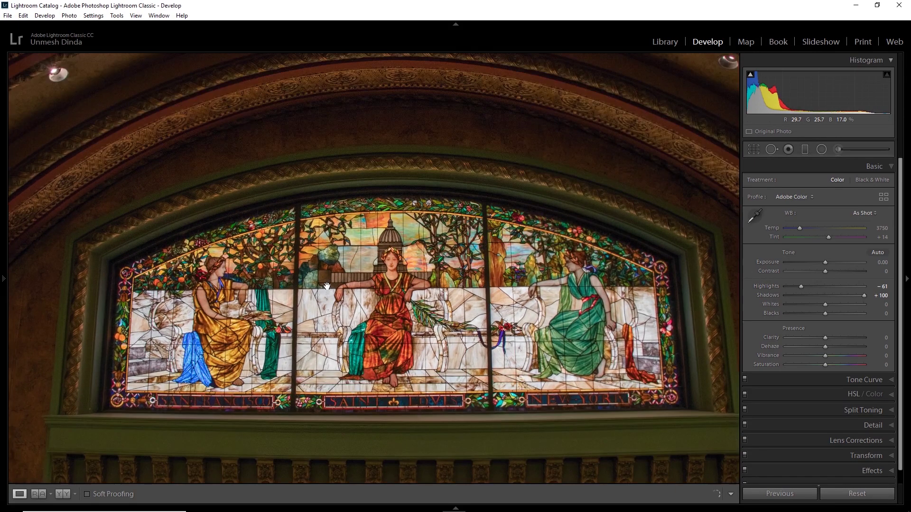
{"action": "left_click", "coordinate": [332, 279]}
{"action": "left_click", "coordinate": [325, 139]}
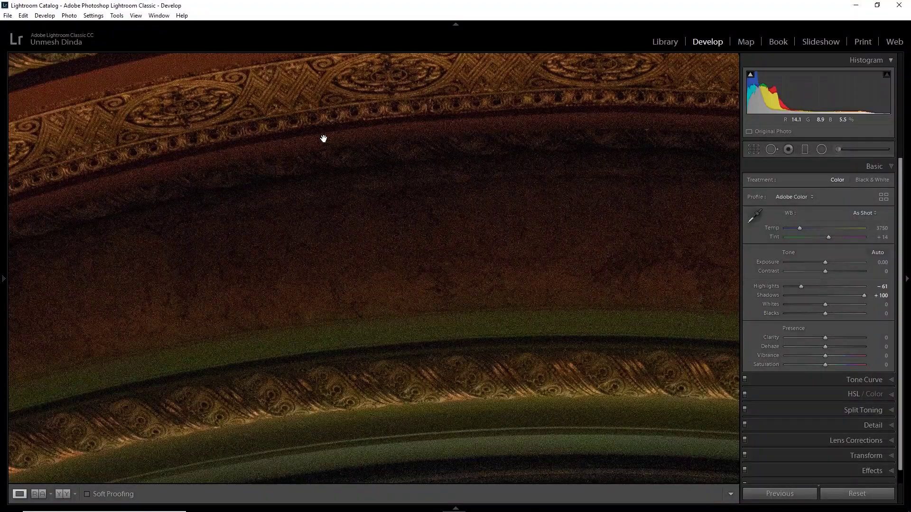
Raise Exposure to +0.70, check the arch for noise, then reset all tone adjustments
{"action": "left_click_drag", "start_coordinate": [825, 263], "coordinate": [830, 263]}
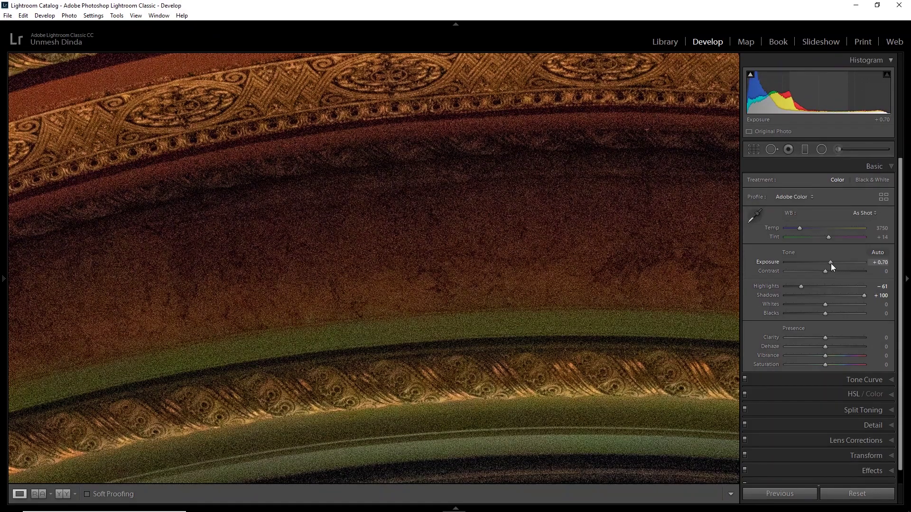
{"action": "left_click", "coordinate": [327, 232]}
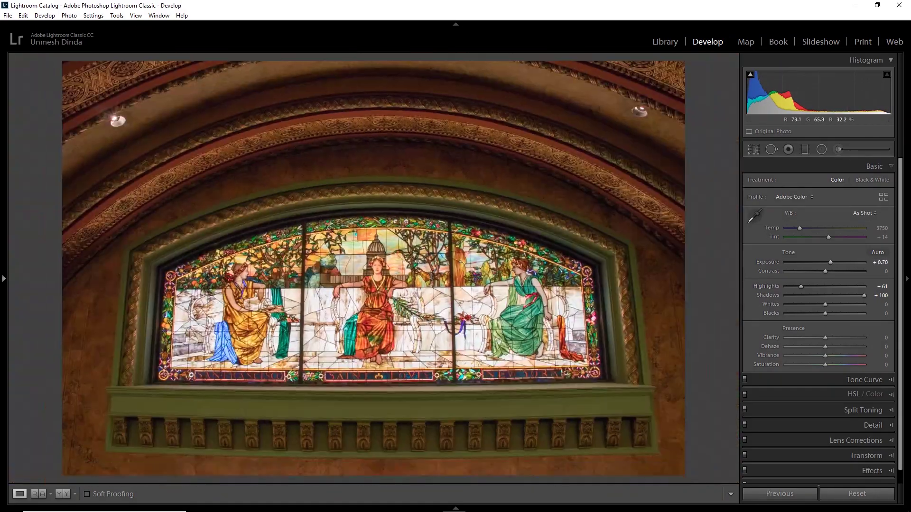
{"action": "left_click", "coordinate": [326, 158]}
{"action": "left_click", "coordinate": [326, 152]}
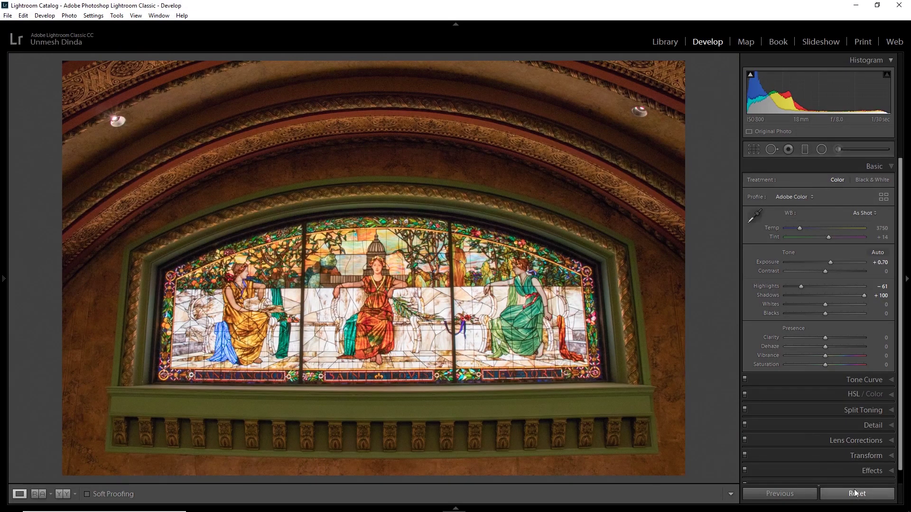
{"action": "left_click", "coordinate": [854, 491]}
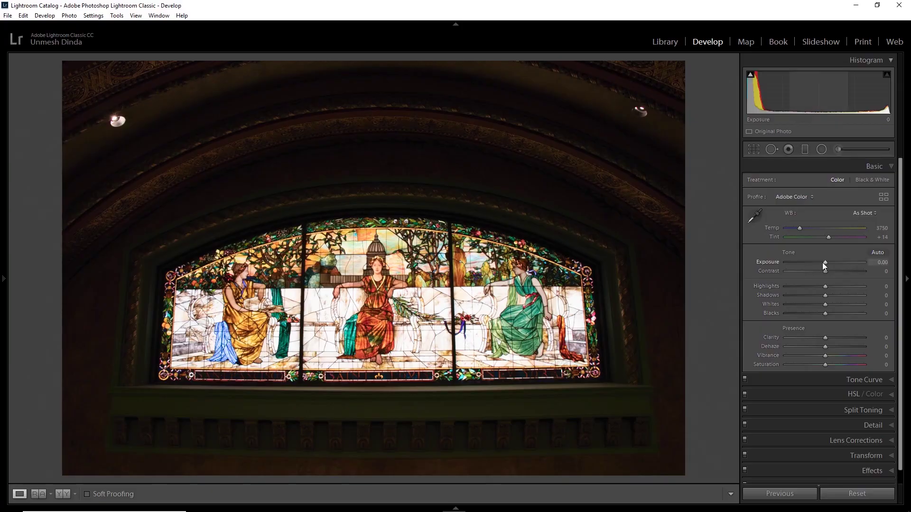
Push Exposure to +5.00, reset it to 0.00, and return to the Library module
{"action": "left_click_drag", "start_coordinate": [825, 261], "coordinate": [872, 263]}
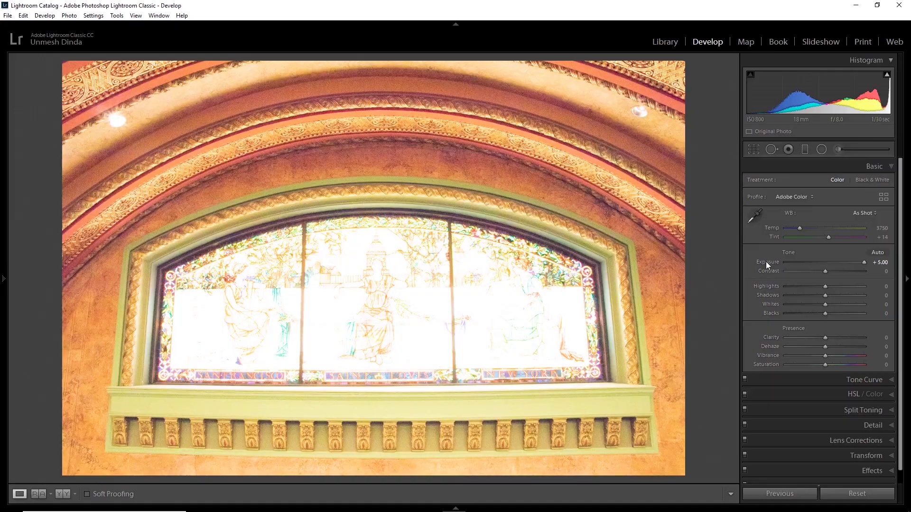
{"action": "double_click", "coordinate": [766, 261]}
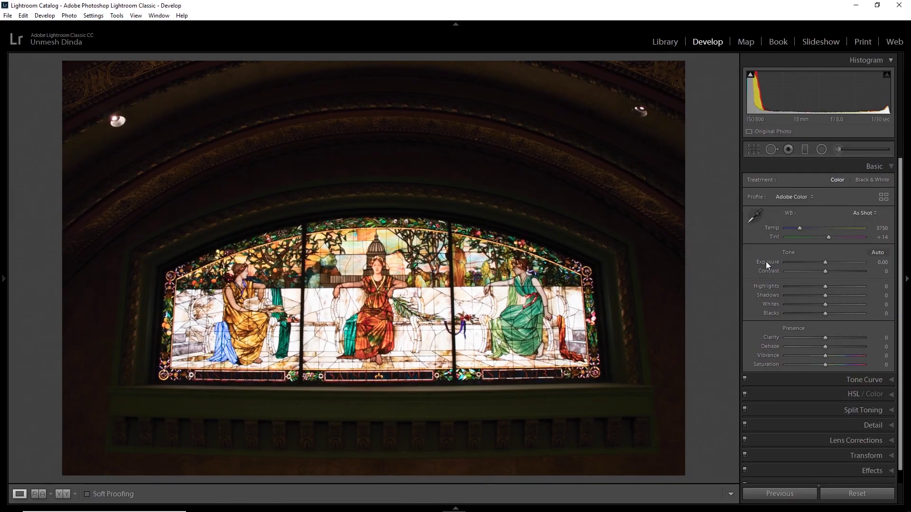
{"action": "key", "text": "period"}
{"action": "left_click", "coordinate": [663, 44]}
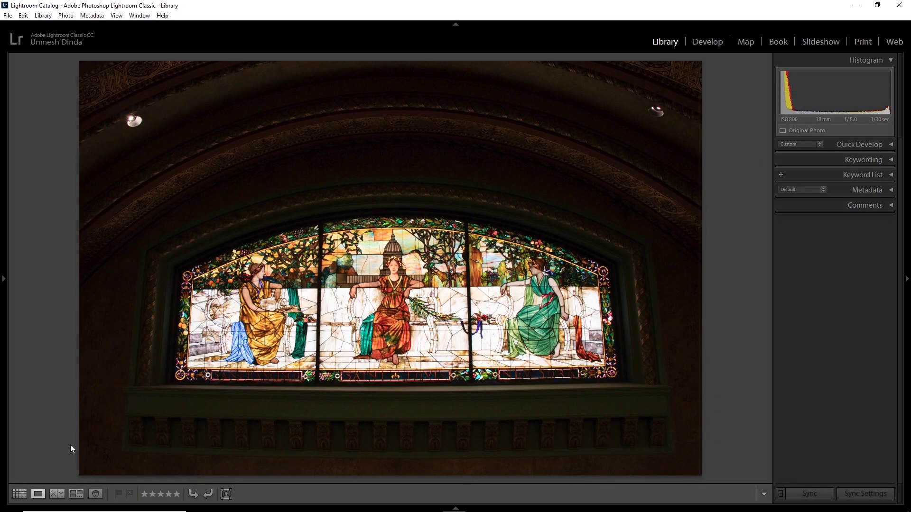
Show the photos as a Library grid and clear the current selection
{"action": "left_click", "coordinate": [27, 495]}
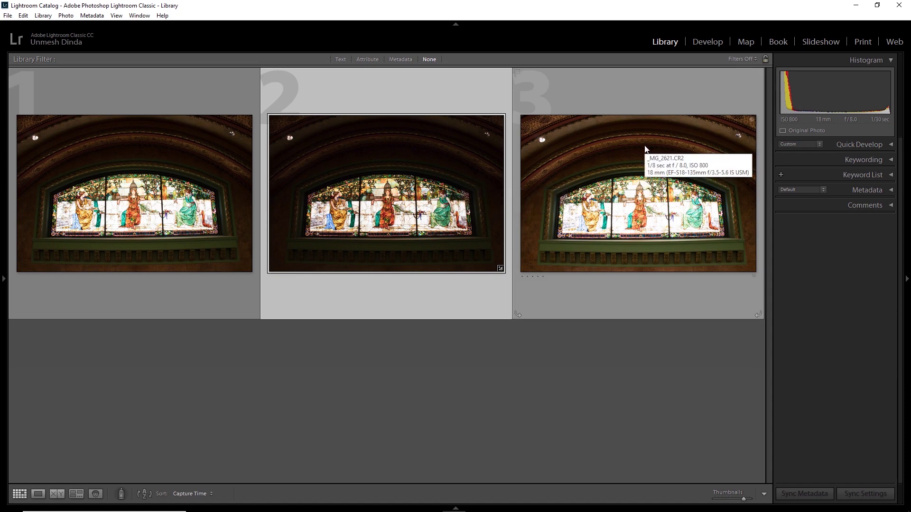
{"action": "left_click", "coordinate": [572, 359]}
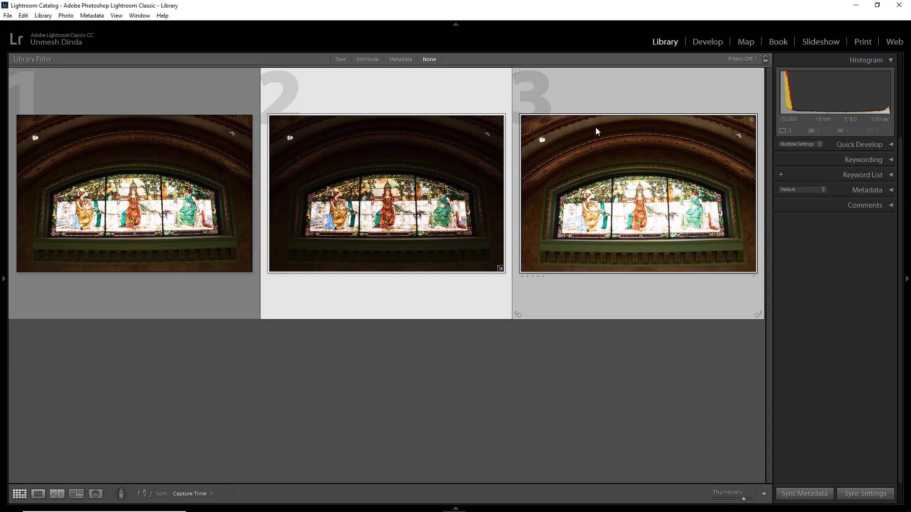
Merge the selected brackets via Photo Merge > HDR with Auto Align and Deghost None
{"action": "right_click", "coordinate": [597, 132]}
{"action": "mouse_move", "coordinate": [668, 256]}
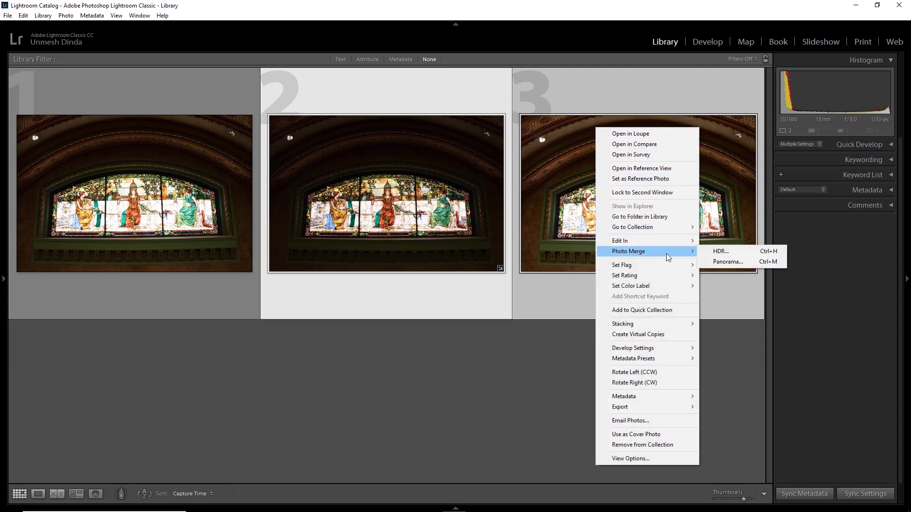
{"action": "left_click", "coordinate": [707, 253]}
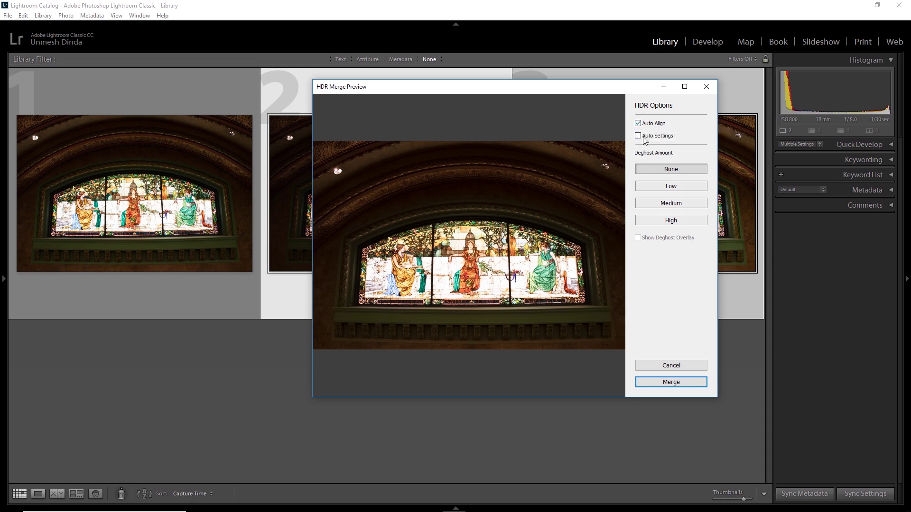
{"action": "left_click", "coordinate": [671, 382]}
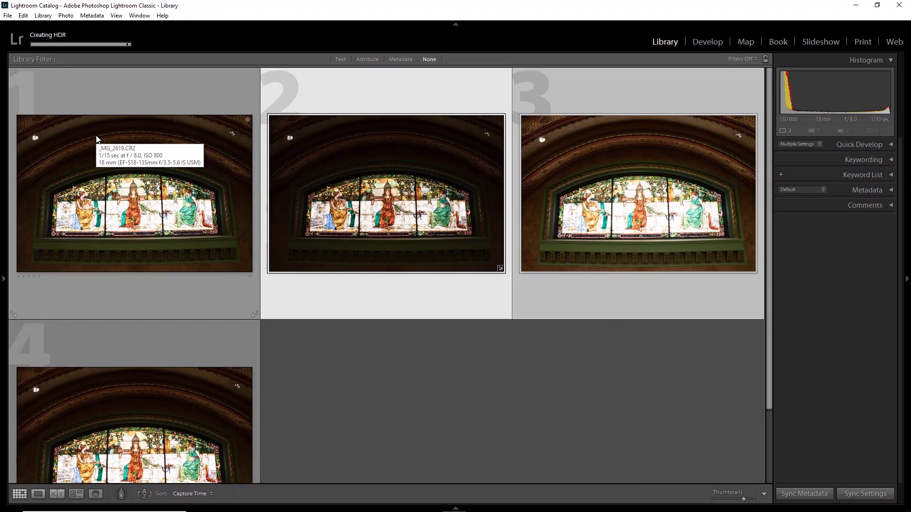
{"action": "scroll", "coordinate": [54, 358], "scroll_direction": "down", "scroll_amount": 2}
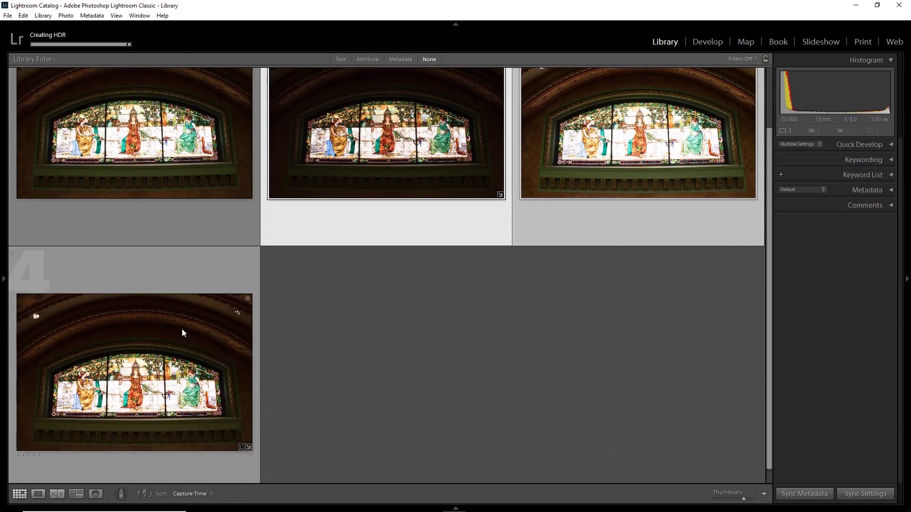
Open the HDR DNG in Develop, lift Shadows to +71 and inspect the arch at 1:1
{"action": "double_click", "coordinate": [182, 329]}
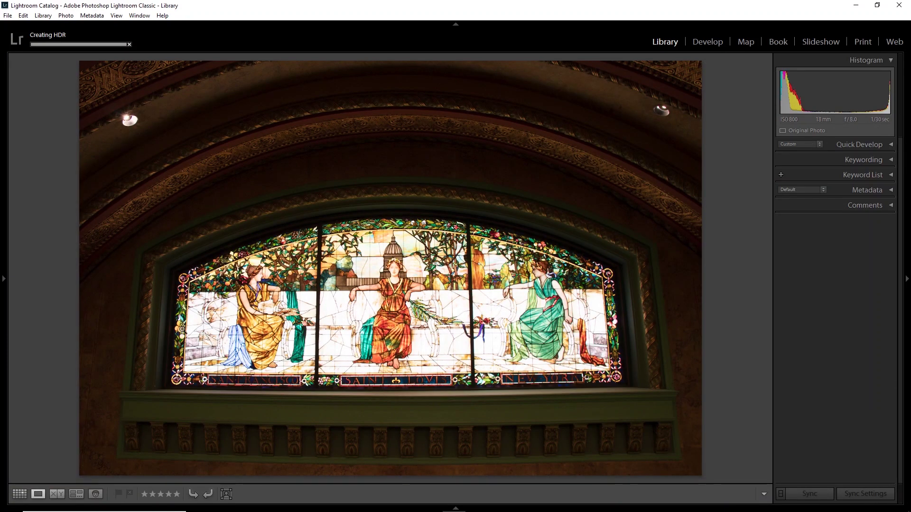
{"action": "left_click", "coordinate": [708, 42]}
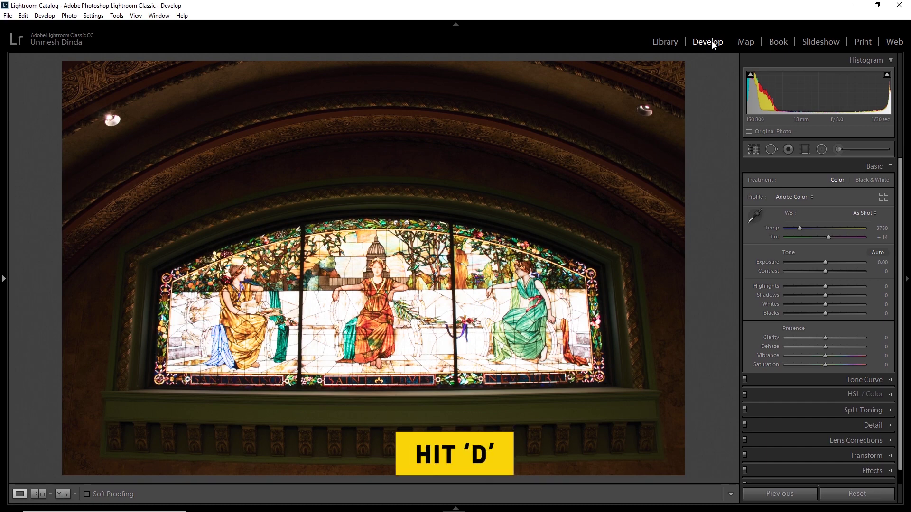
{"action": "left_click_drag", "start_coordinate": [825, 295], "coordinate": [852, 293]}
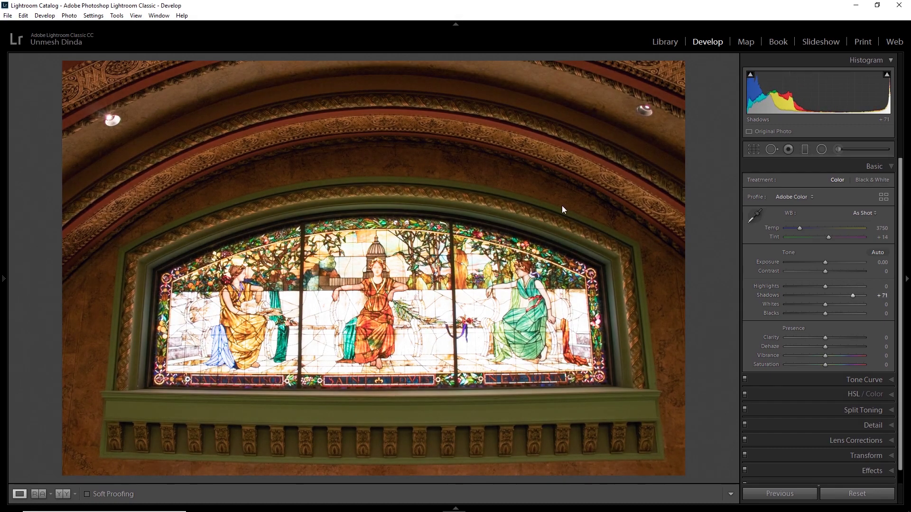
{"action": "left_click", "coordinate": [309, 160]}
{"action": "left_click_drag", "start_coordinate": [287, 161], "coordinate": [410, 180]}
Compare noise against _MG_2620.CR2 at Shadows +100, Exposure +0.46, then reselect the HDR
{"action": "left_click", "coordinate": [455, 507]}
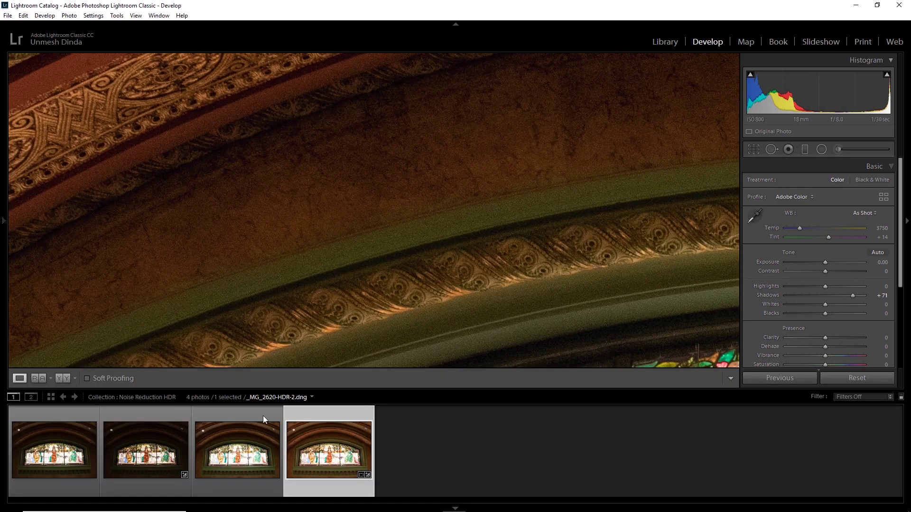
{"action": "left_click", "coordinate": [170, 428]}
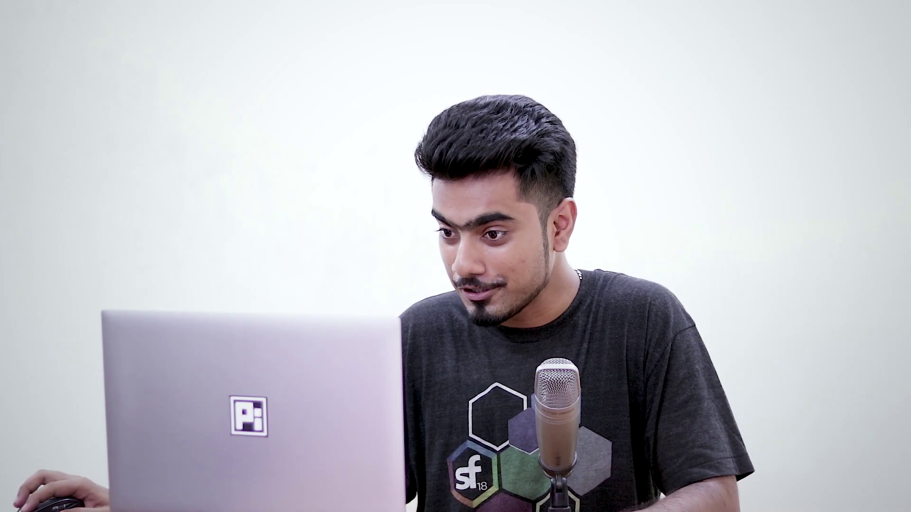
{"action": "left_click_drag", "start_coordinate": [825, 295], "coordinate": [895, 298]}
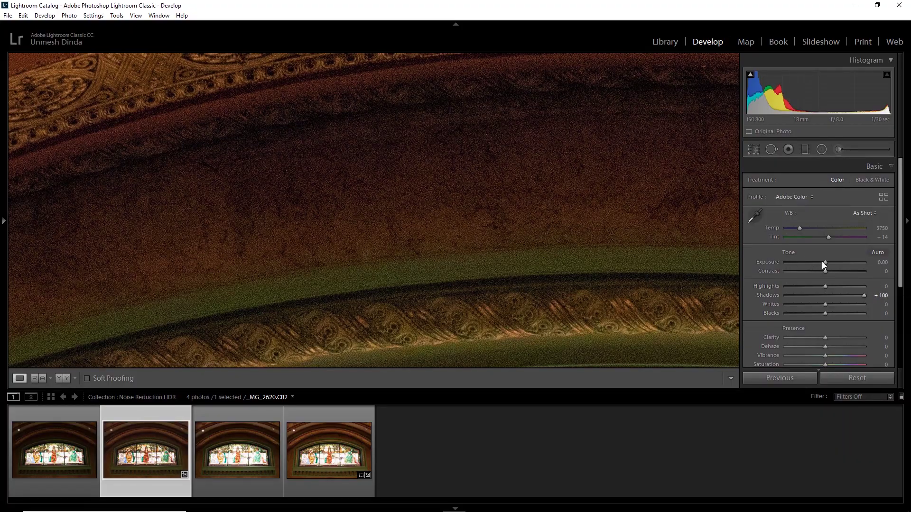
{"action": "left_click_drag", "start_coordinate": [824, 262], "coordinate": [829, 264]}
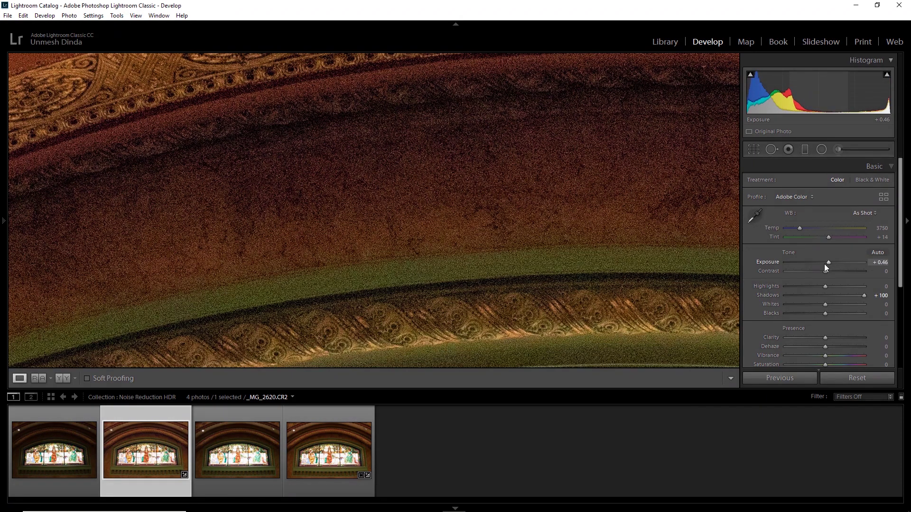
{"action": "left_click", "coordinate": [329, 431]}
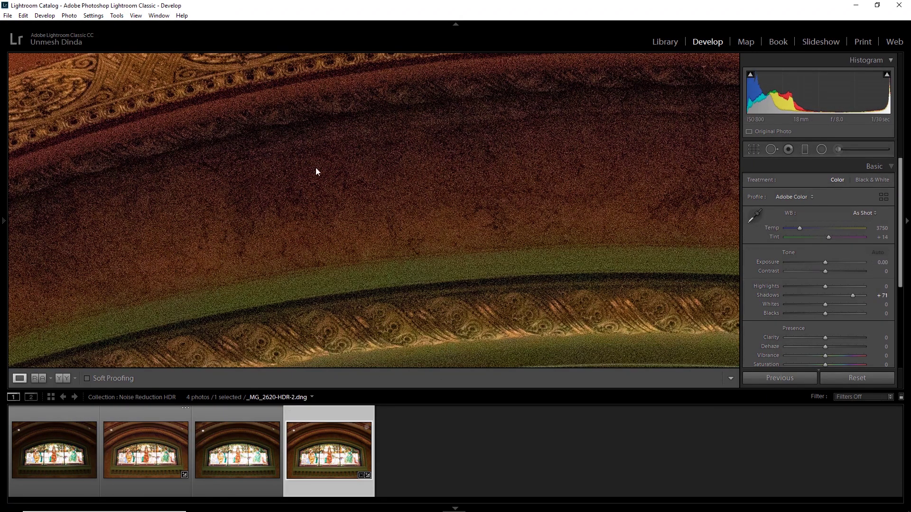
{"action": "left_click_drag", "start_coordinate": [452, 100], "coordinate": [482, 164]}
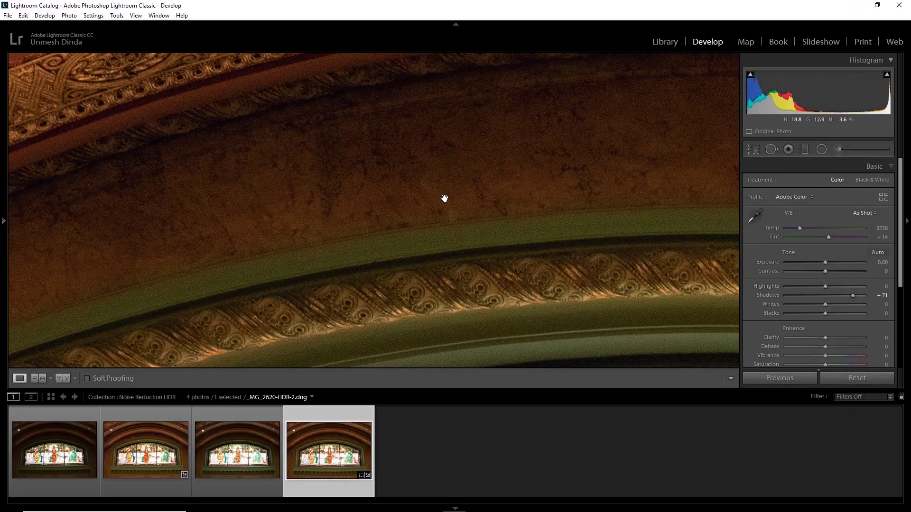
{"action": "left_click", "coordinate": [444, 198]}
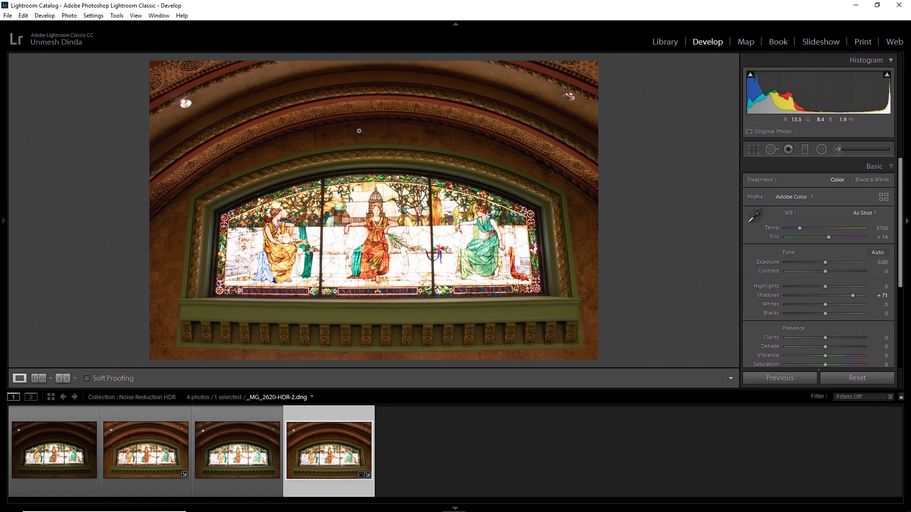
Settle the HDR's Shadows at +45, check the arch at 1:1, and hide the filmstrip
{"action": "left_click_drag", "start_coordinate": [816, 294], "coordinate": [847, 293]}
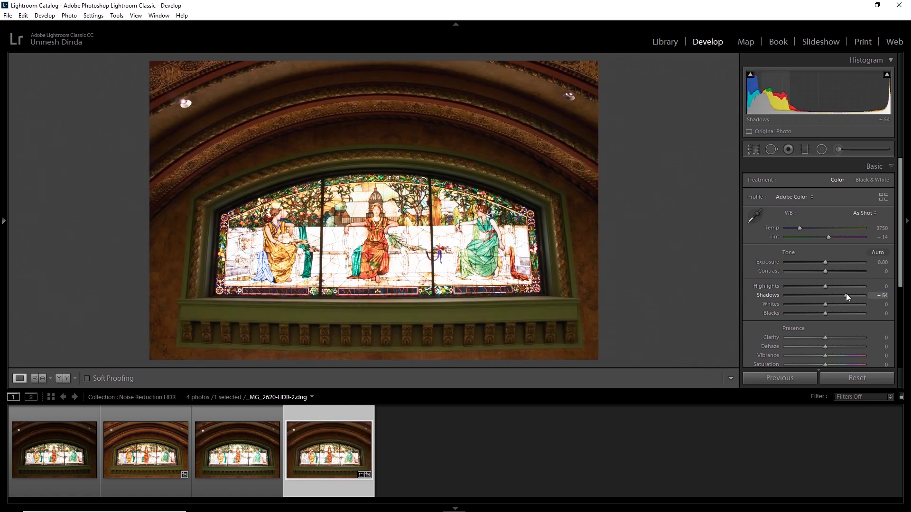
{"action": "left_click_drag", "start_coordinate": [847, 296], "coordinate": [841, 296]}
{"action": "left_click", "coordinate": [273, 133]}
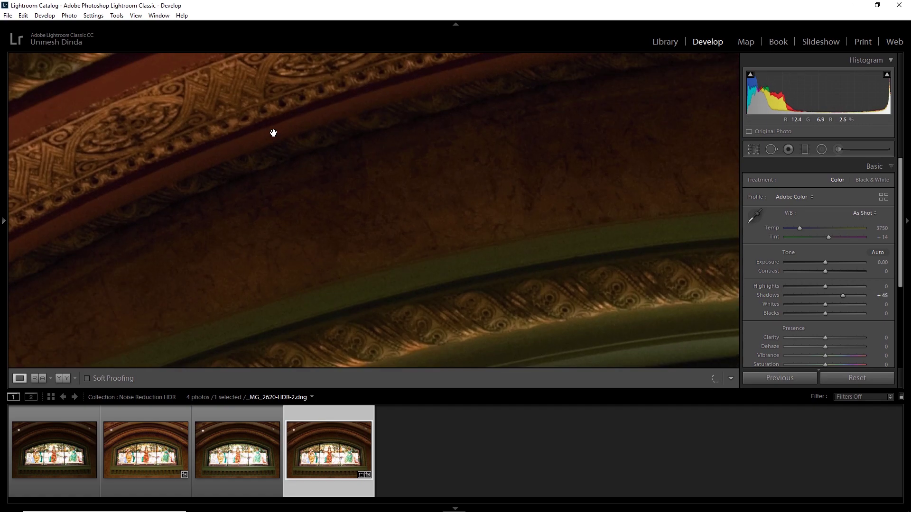
{"action": "left_click_drag", "start_coordinate": [480, 235], "coordinate": [466, 153]}
{"action": "left_click", "coordinate": [488, 166]}
{"action": "left_click", "coordinate": [454, 509]}
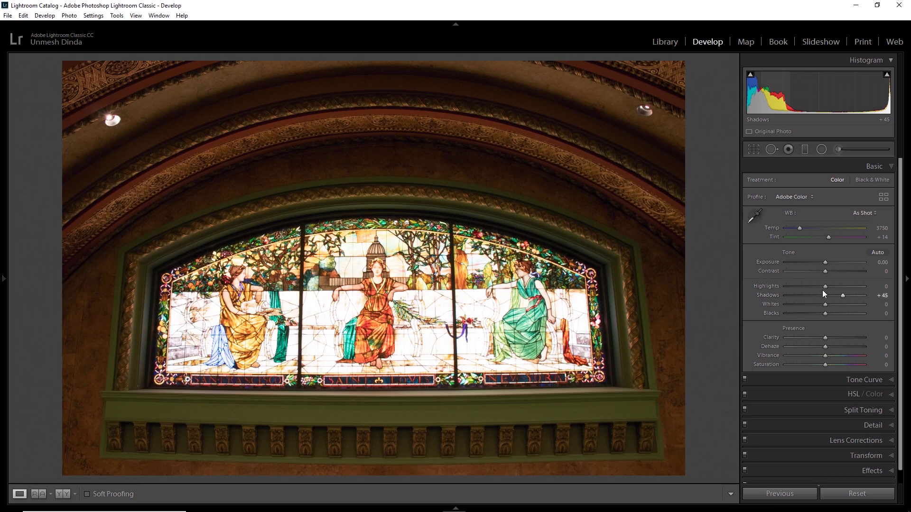
Set Highlights to −54, Temp to 4121 and Clarity to +24
{"action": "left_click_drag", "start_coordinate": [824, 286], "coordinate": [804, 286]}
{"action": "left_click", "coordinate": [796, 232]}
{"action": "left_click_drag", "start_coordinate": [799, 228], "coordinate": [802, 228]}
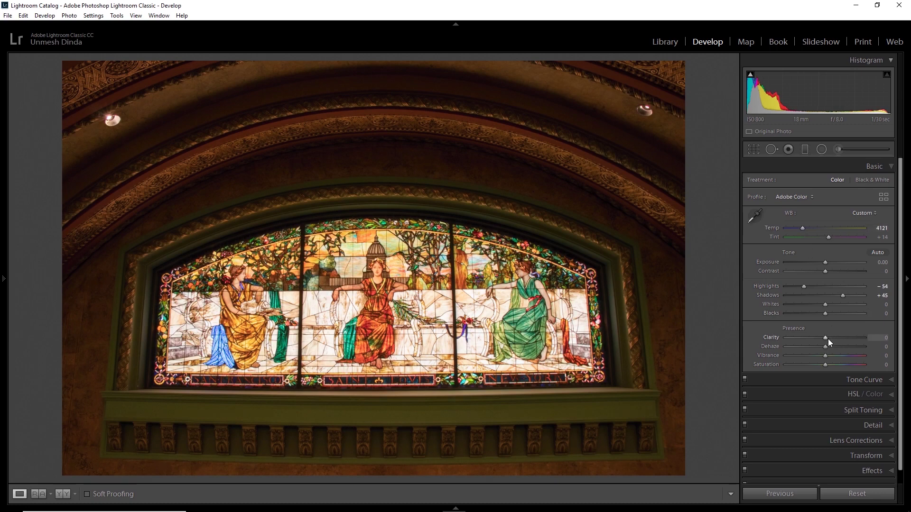
{"action": "left_click_drag", "start_coordinate": [831, 340], "coordinate": [832, 356]}
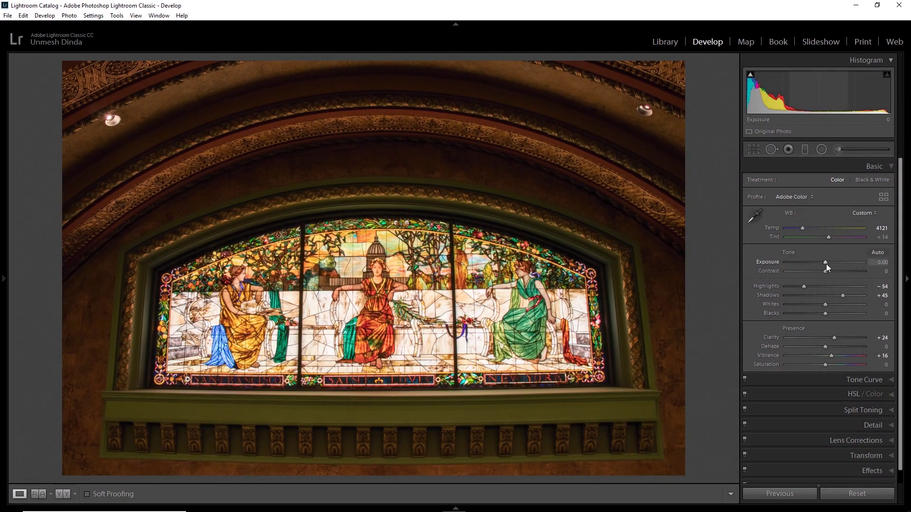
{"action": "left_click_drag", "start_coordinate": [825, 262], "coordinate": [881, 267]}
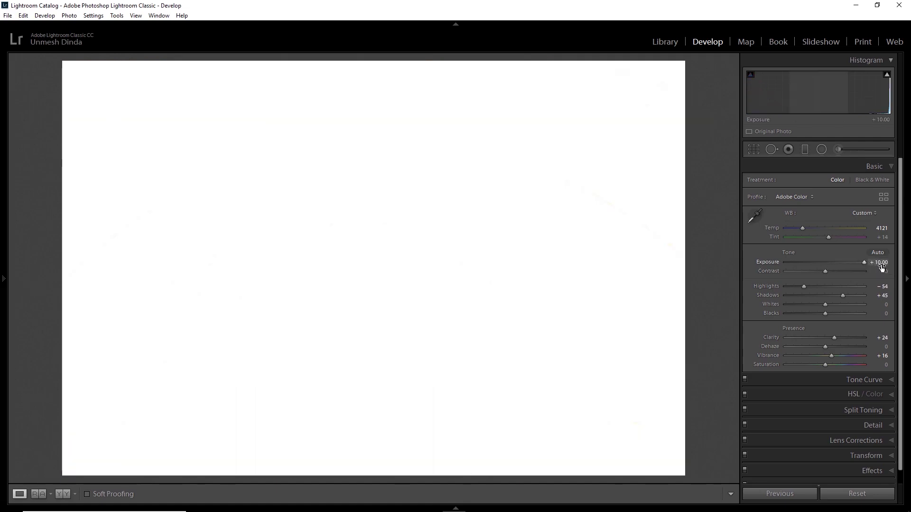
{"action": "left_click_drag", "start_coordinate": [860, 260], "coordinate": [746, 268]}
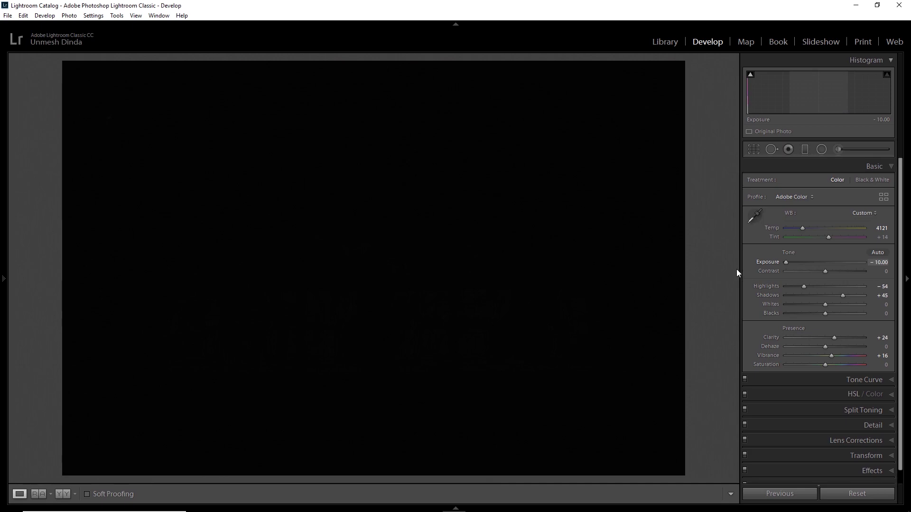
{"action": "double_click", "coordinate": [765, 263]}
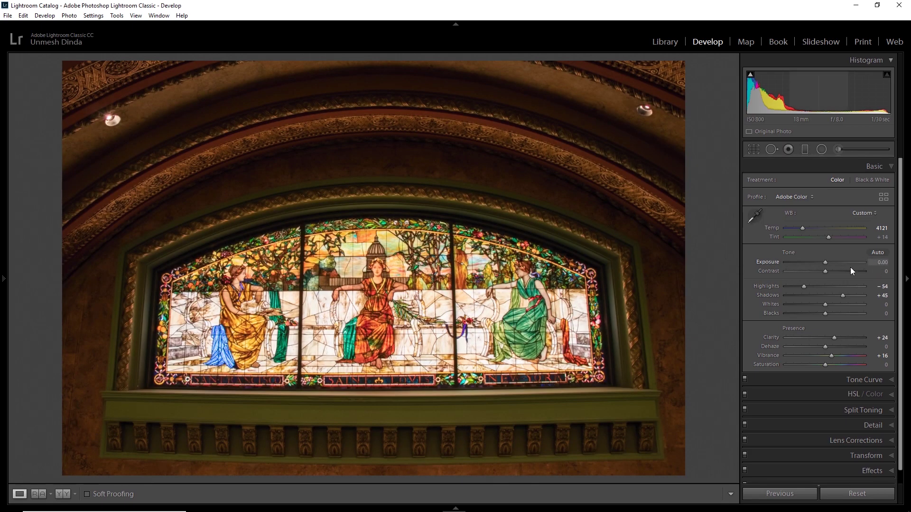